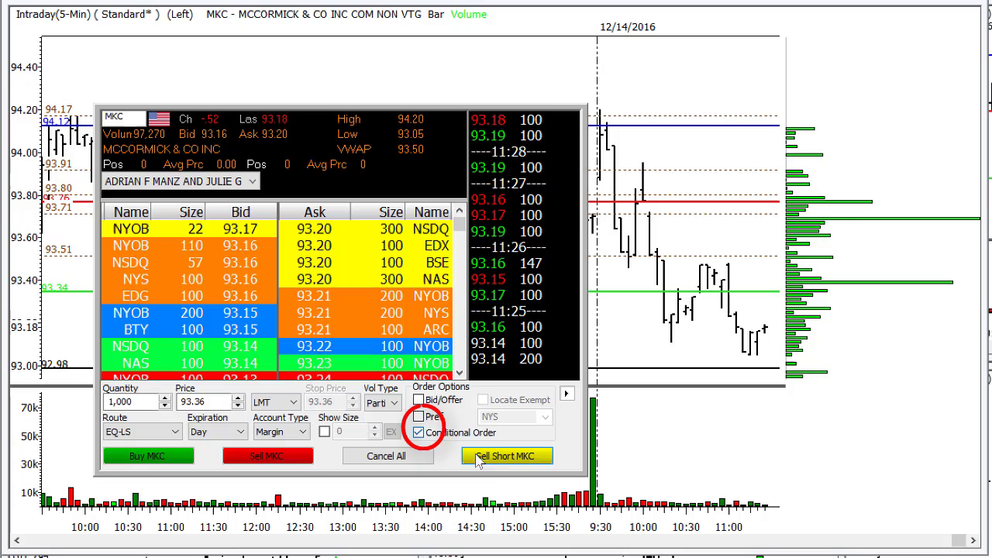
Give the MKC short sale a 94.17 last-price trigger and a 94.11 limit price
{"action": "left_click", "coordinate": [510, 464]}
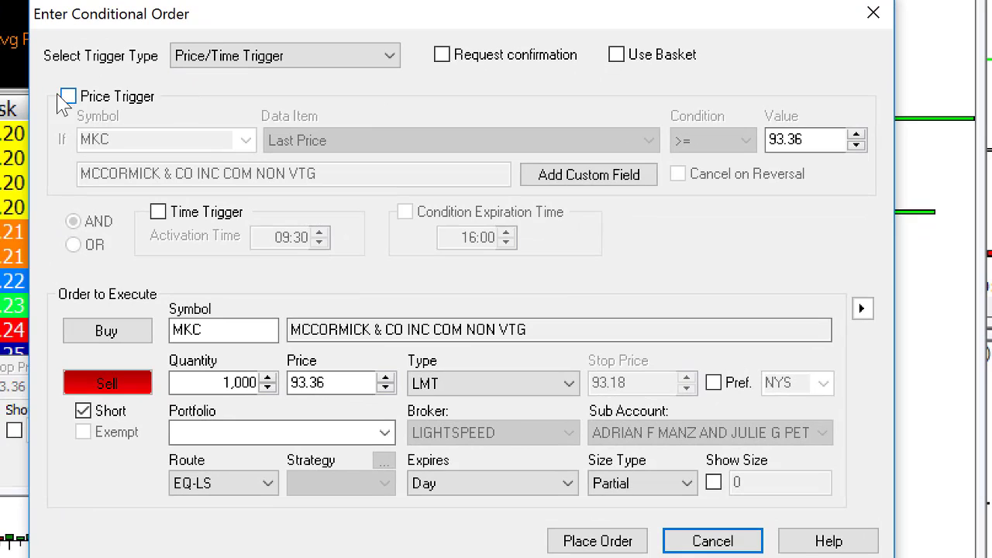
{"action": "left_click", "coordinate": [67, 96]}
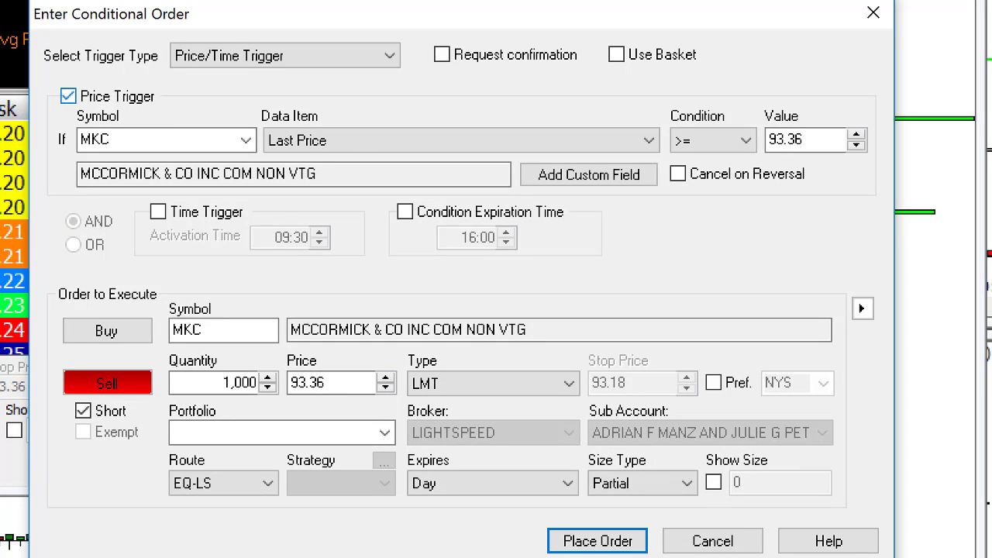
{"action": "double_click", "coordinate": [830, 139]}
{"action": "type", "text": "9"}
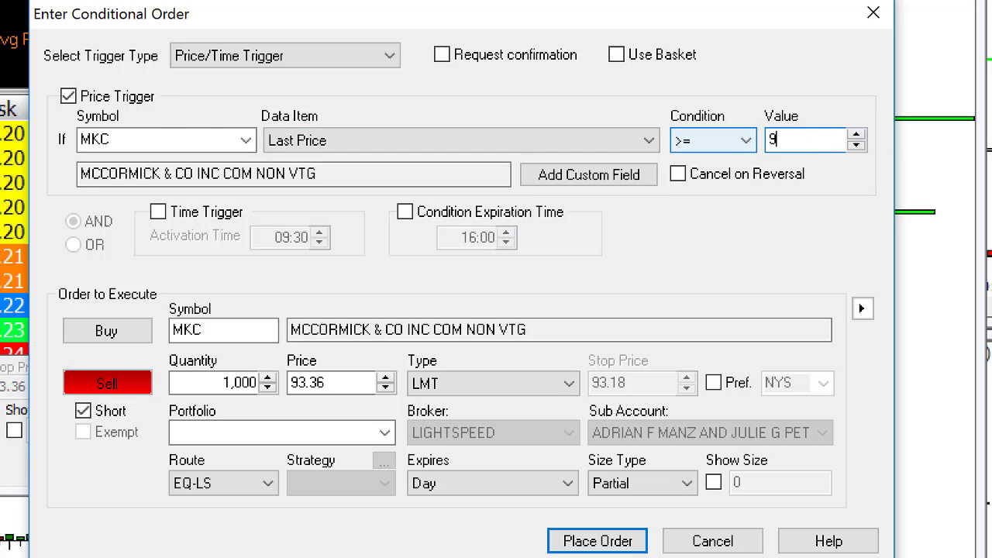
{"action": "type", "text": "4.17"}
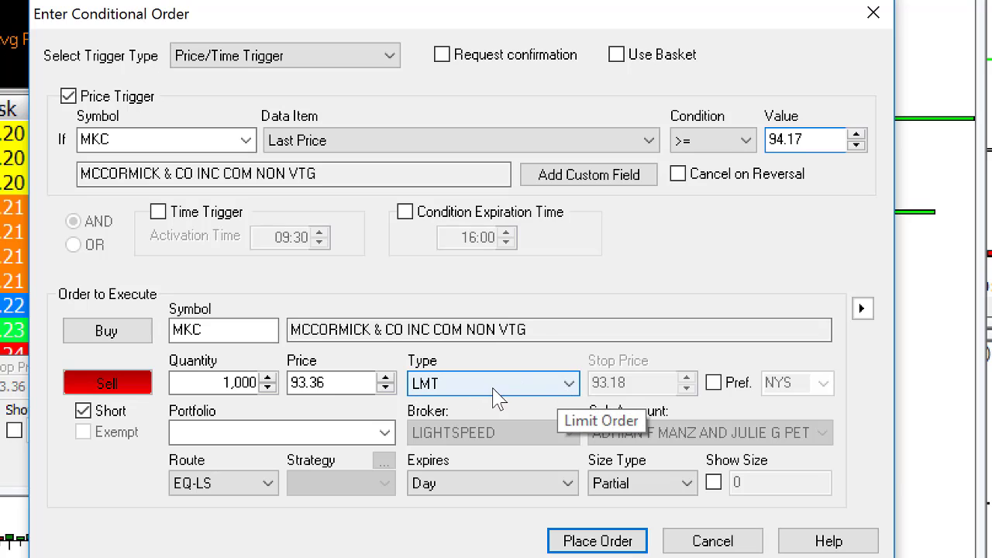
{"action": "left_click_drag", "start_coordinate": [321, 382], "coordinate": [283, 382]}
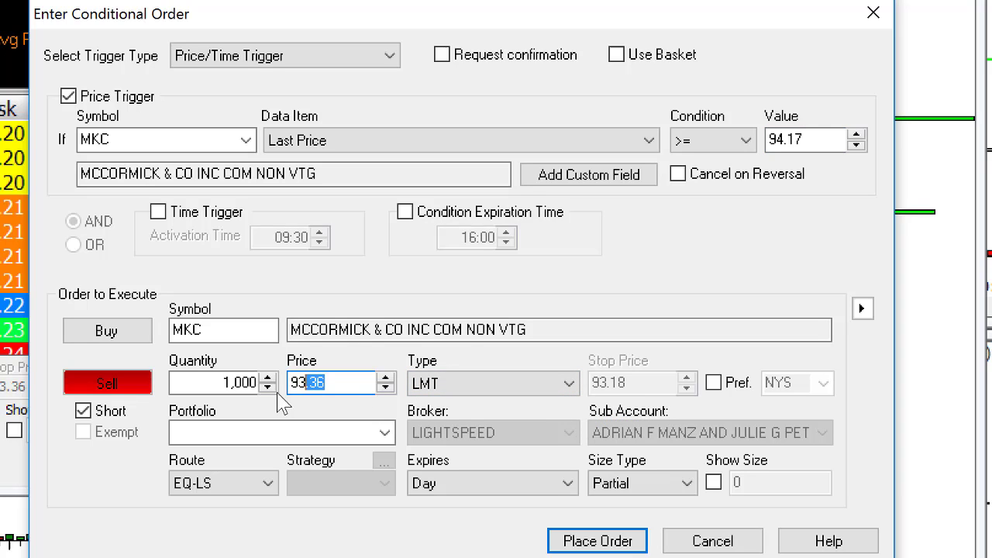
{"action": "type", "text": "94"}
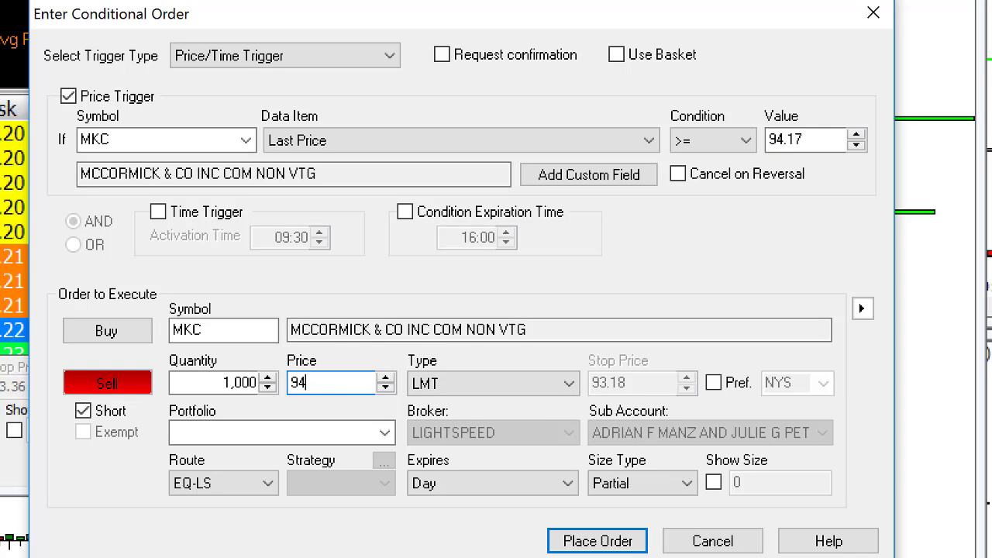
{"action": "type", "text": ".11"}
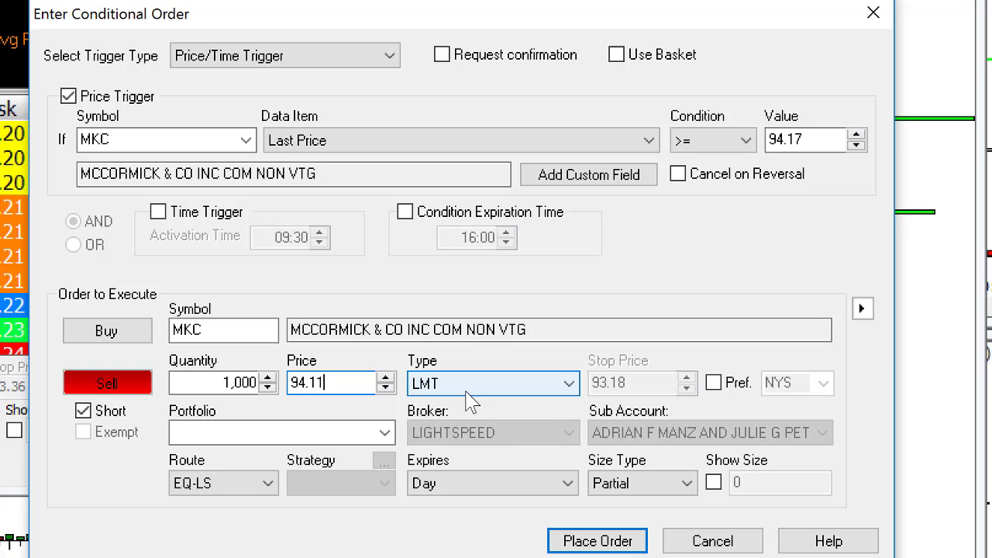
Make the short entry a stop-limit order with a 94.11 stop price
{"action": "left_click", "coordinate": [467, 391]}
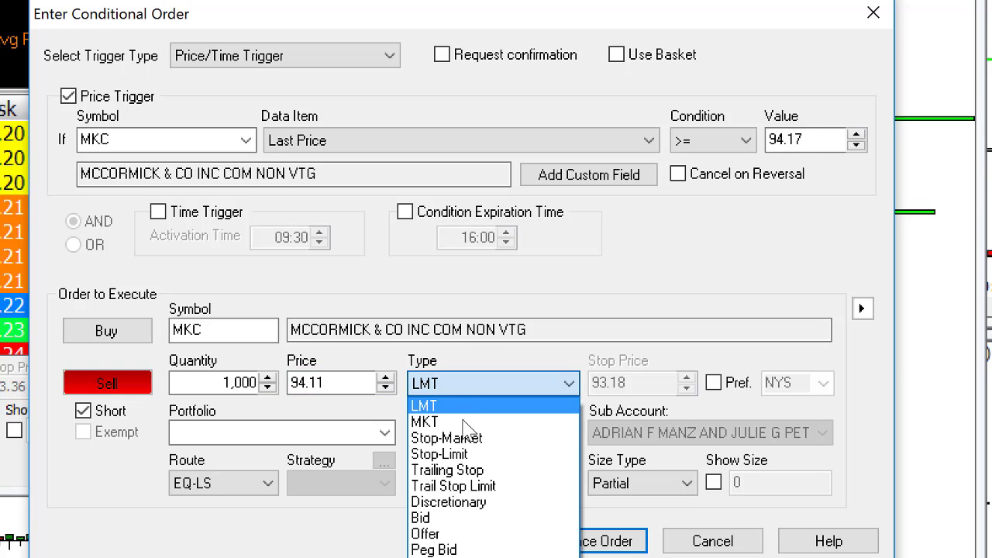
{"action": "left_click", "coordinate": [465, 454]}
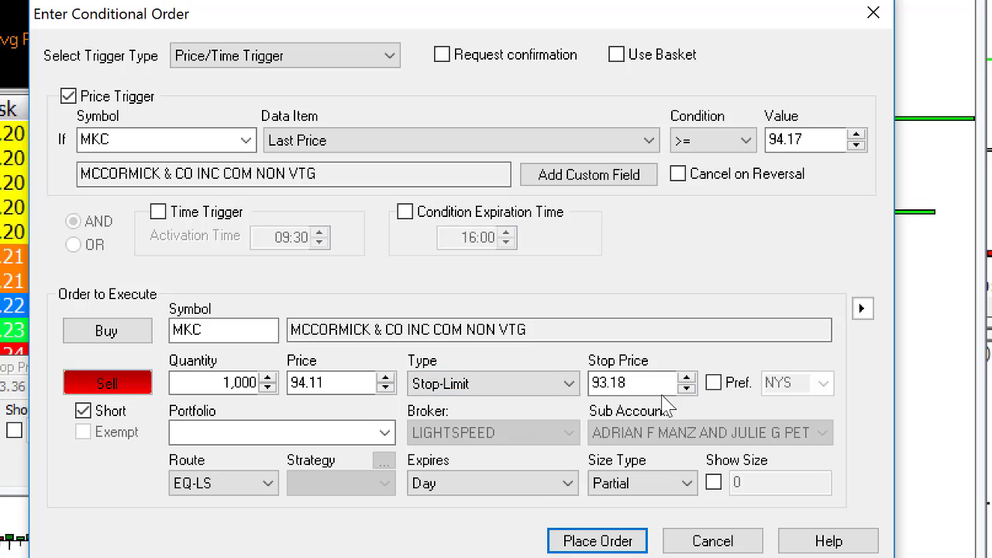
{"action": "key", "text": "Tab"}
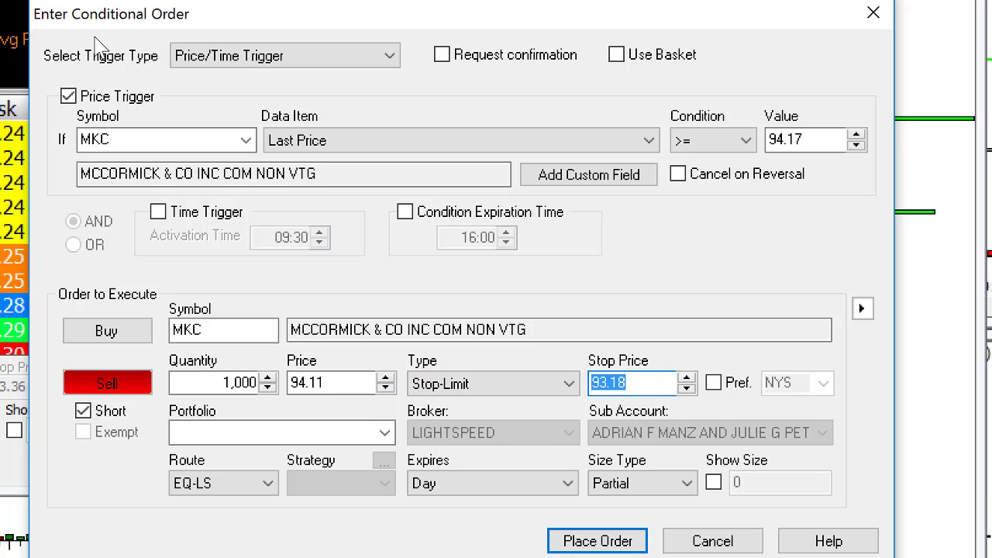
{"action": "type", "text": "94.11"}
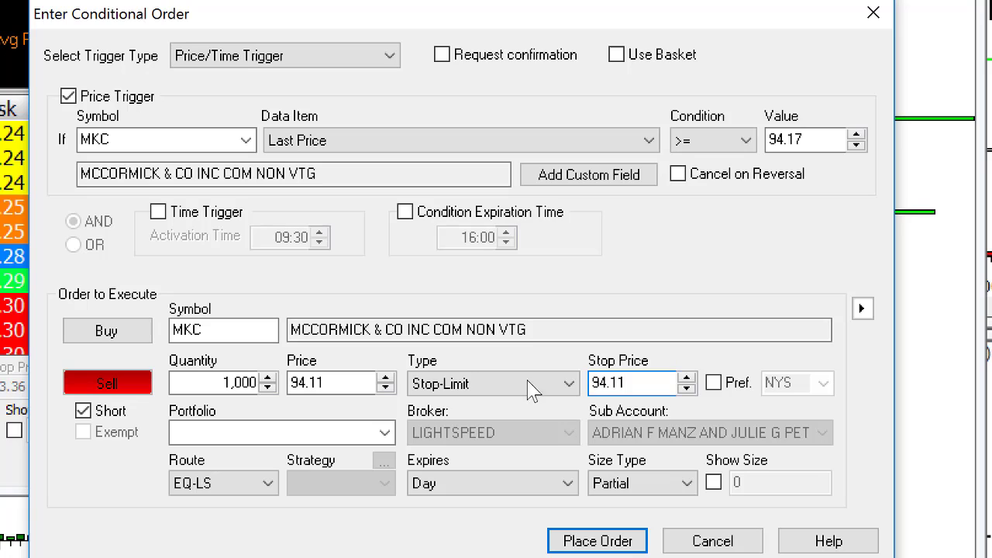
Lower the limit price to 94.07 and place the conditional short entry
{"action": "left_click", "coordinate": [385, 388]}
{"action": "left_click", "coordinate": [385, 388]}
{"action": "left_click", "coordinate": [385, 388]}
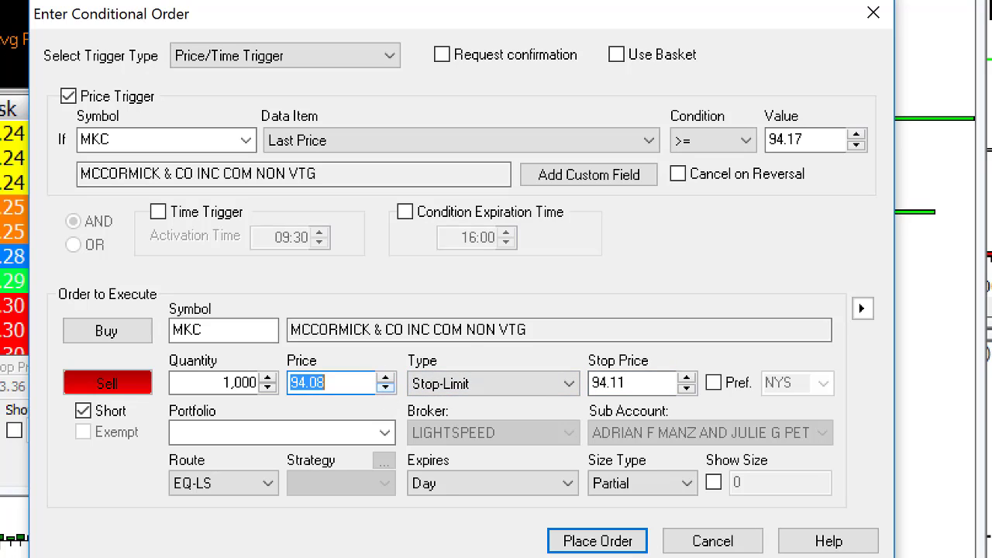
{"action": "left_click", "coordinate": [385, 388]}
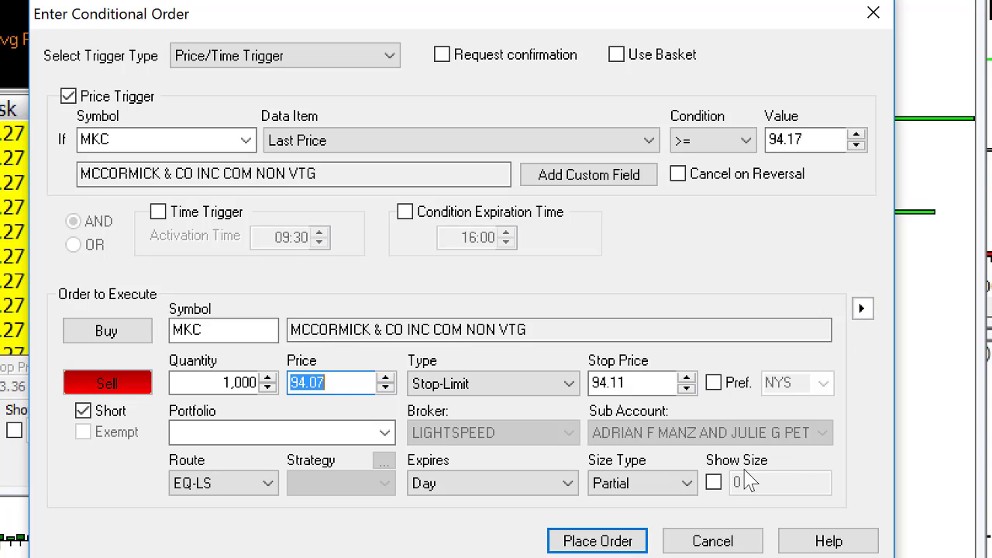
{"action": "left_click", "coordinate": [609, 541]}
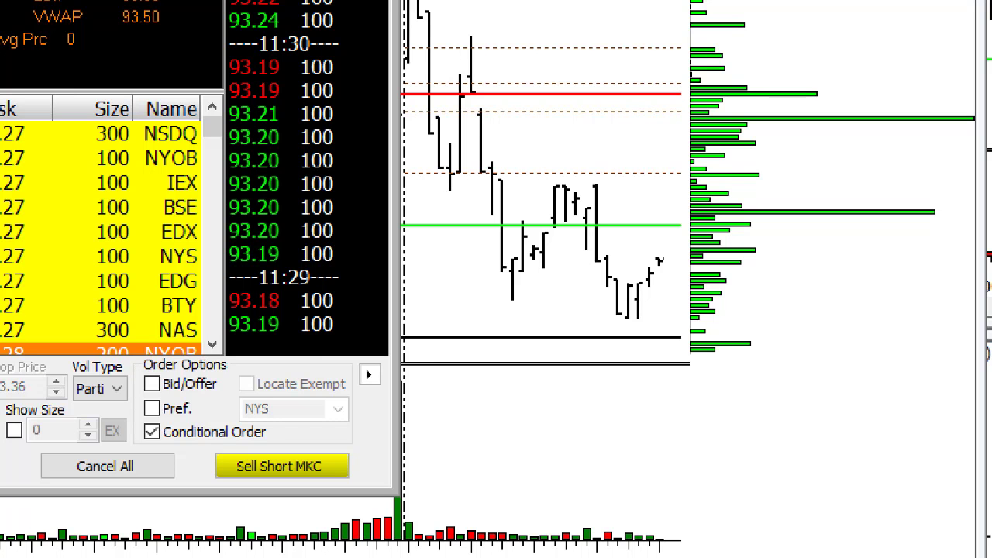
Trigger a new order from the MKC short entry, scaled to its fill and deleted if it fails
{"action": "key", "text": "F1"}
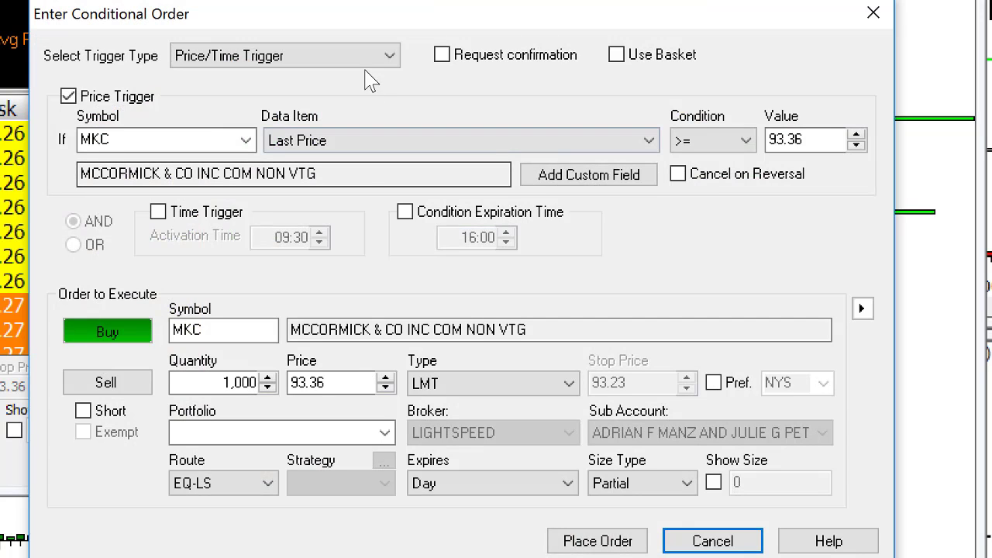
{"action": "left_click", "coordinate": [353, 56]}
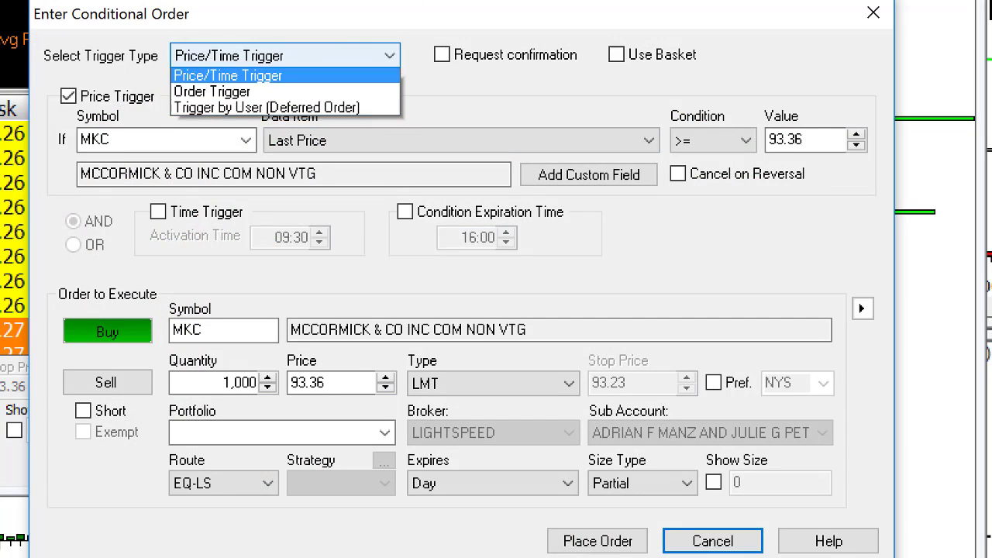
{"action": "left_click", "coordinate": [219, 98]}
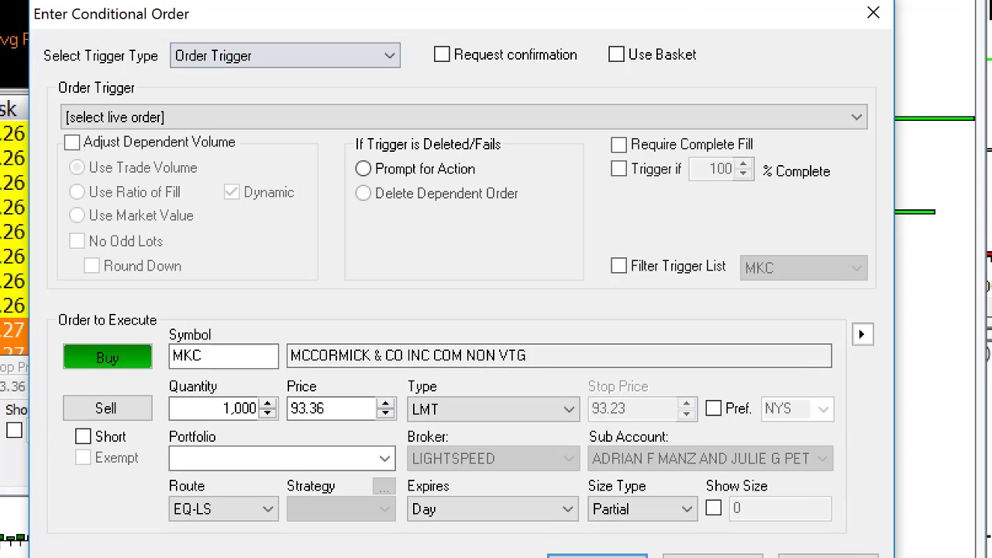
{"action": "left_click", "coordinate": [72, 143]}
{"action": "left_click", "coordinate": [143, 117]}
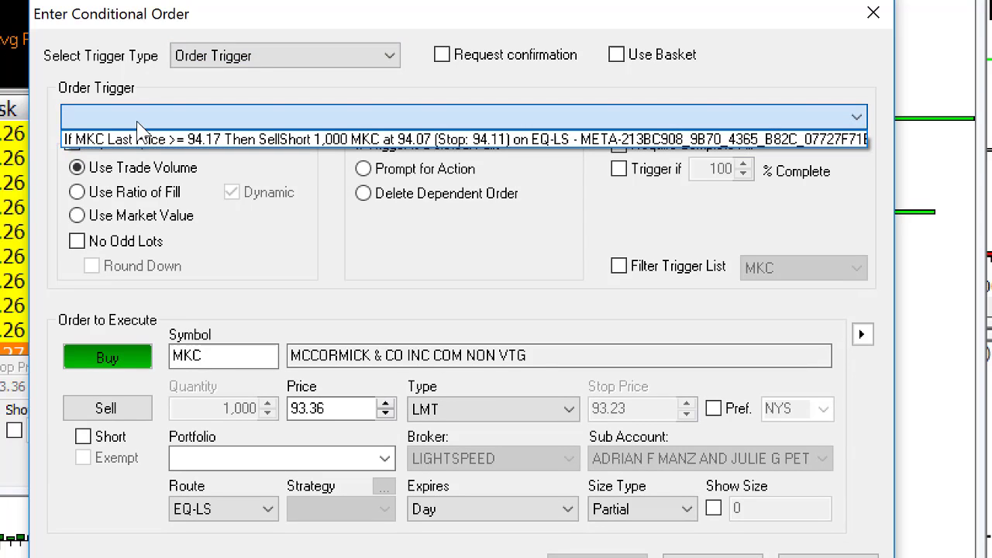
{"action": "left_click", "coordinate": [141, 139]}
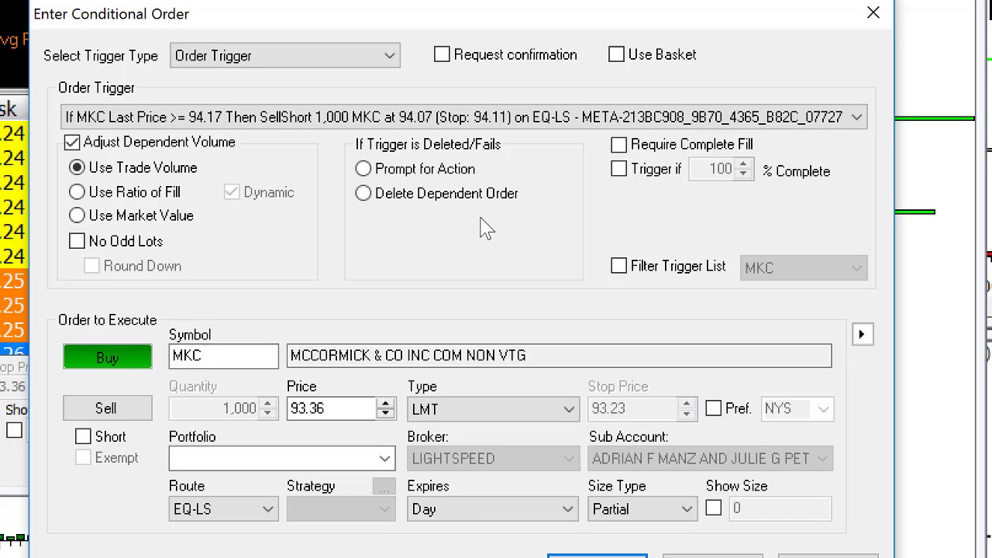
{"action": "left_click", "coordinate": [364, 194]}
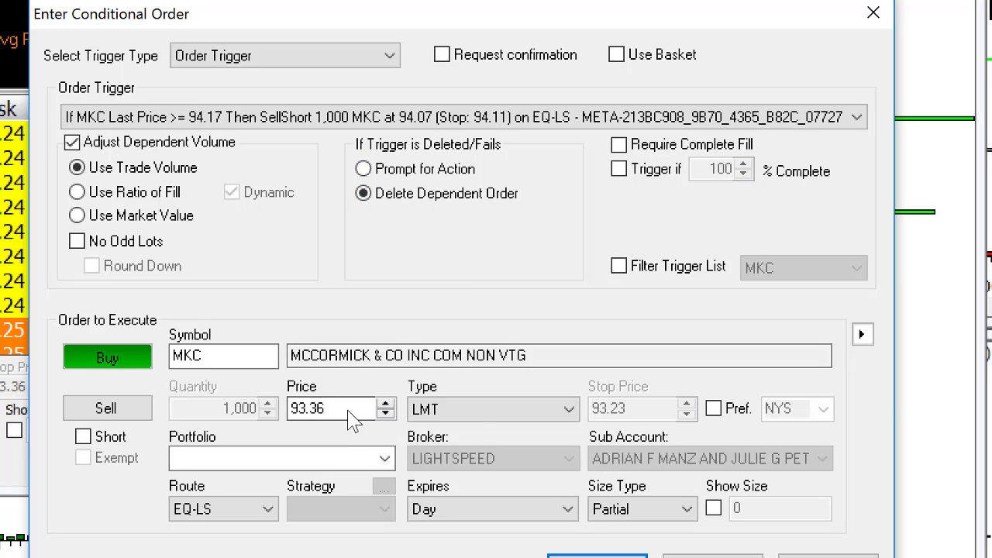
Make the dependent order a Day stop-market at 94.21 and submit it
{"action": "left_click", "coordinate": [535, 410]}
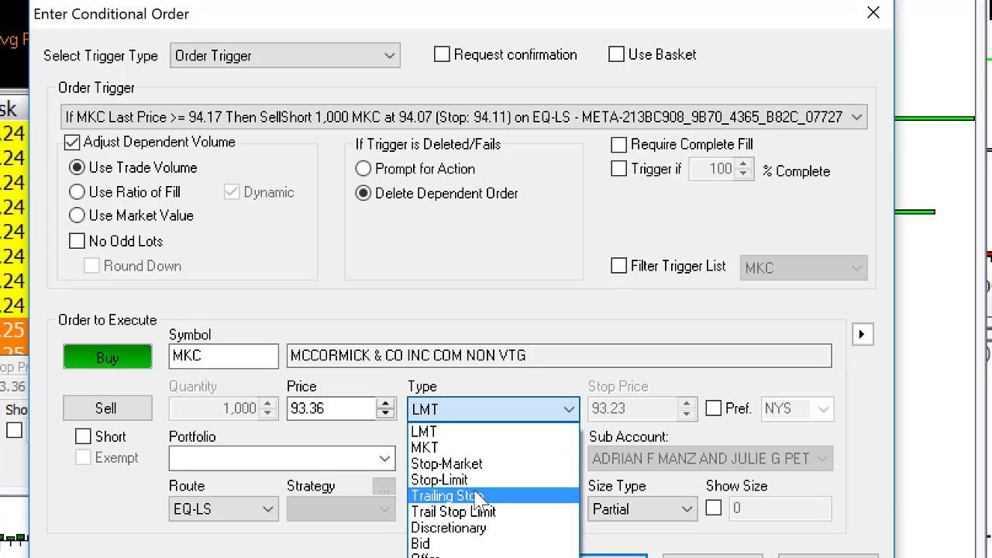
{"action": "left_click", "coordinate": [478, 497]}
{"action": "left_click", "coordinate": [496, 508]}
{"action": "left_click", "coordinate": [496, 419]}
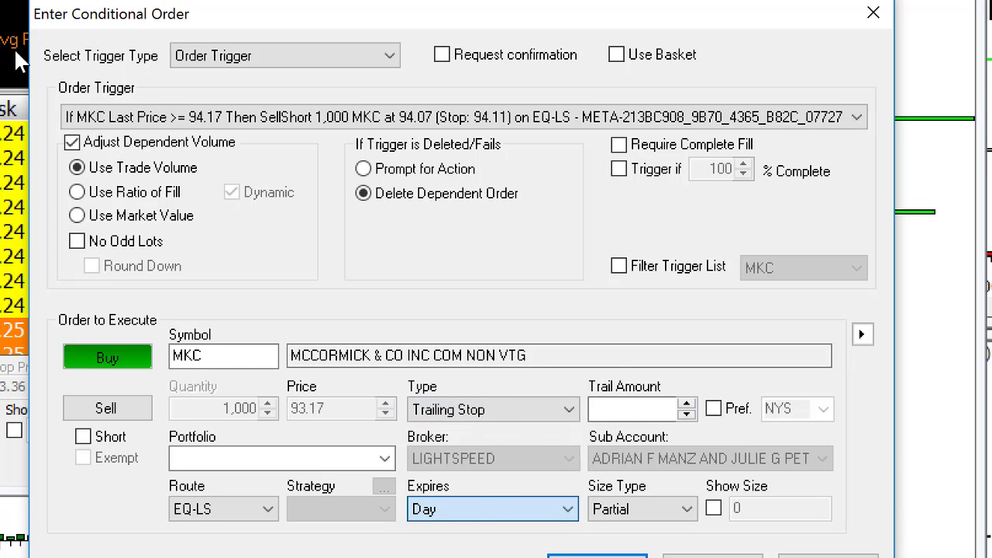
{"action": "left_click", "coordinate": [485, 409]}
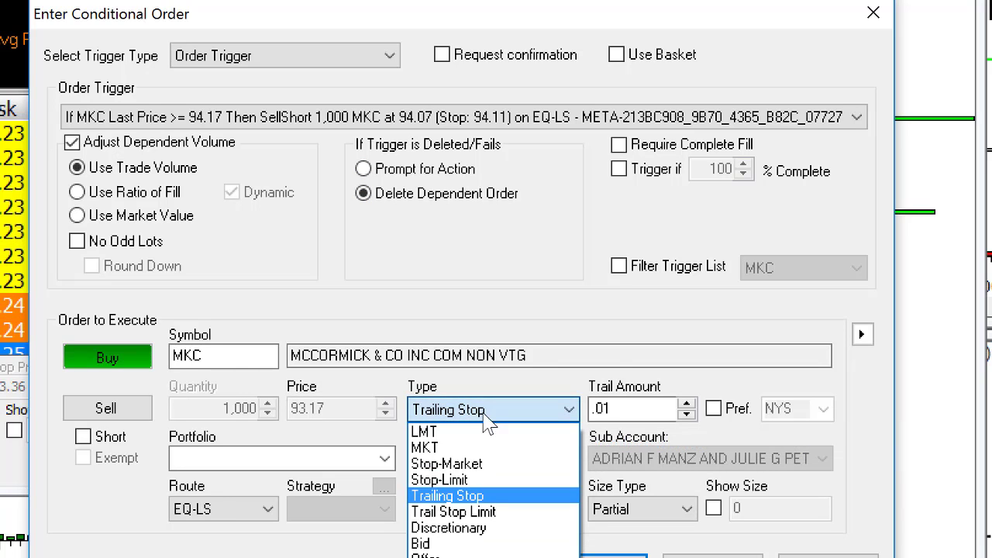
{"action": "left_click", "coordinate": [473, 471]}
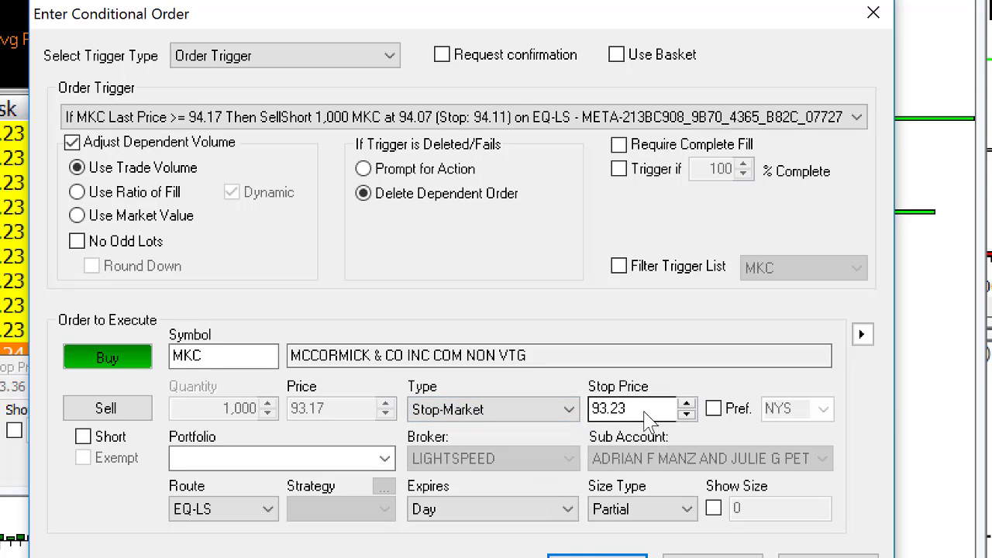
{"action": "left_click_drag", "start_coordinate": [642, 411], "coordinate": [583, 412]}
{"action": "type", "text": "9"}
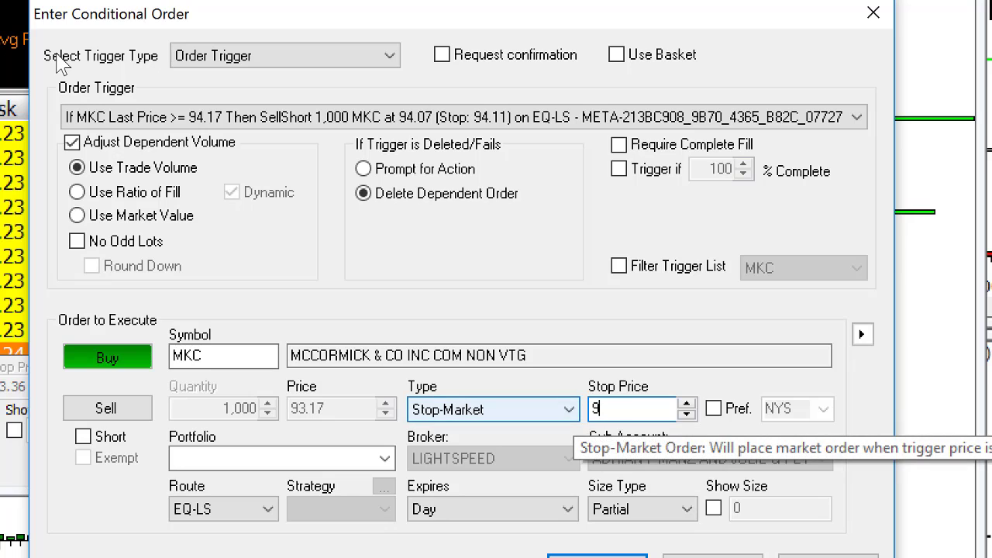
{"action": "type", "text": "4.21"}
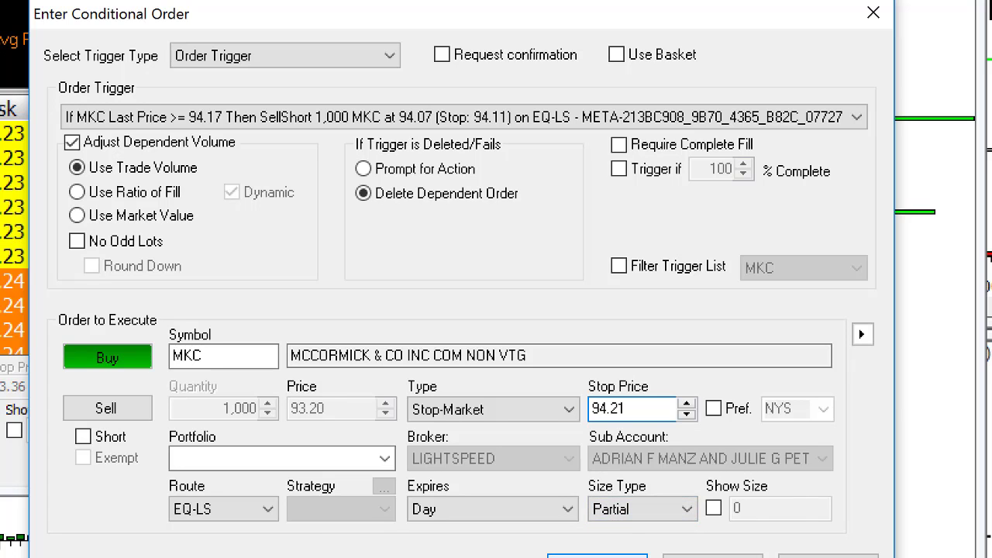
{"action": "key", "text": "Return"}
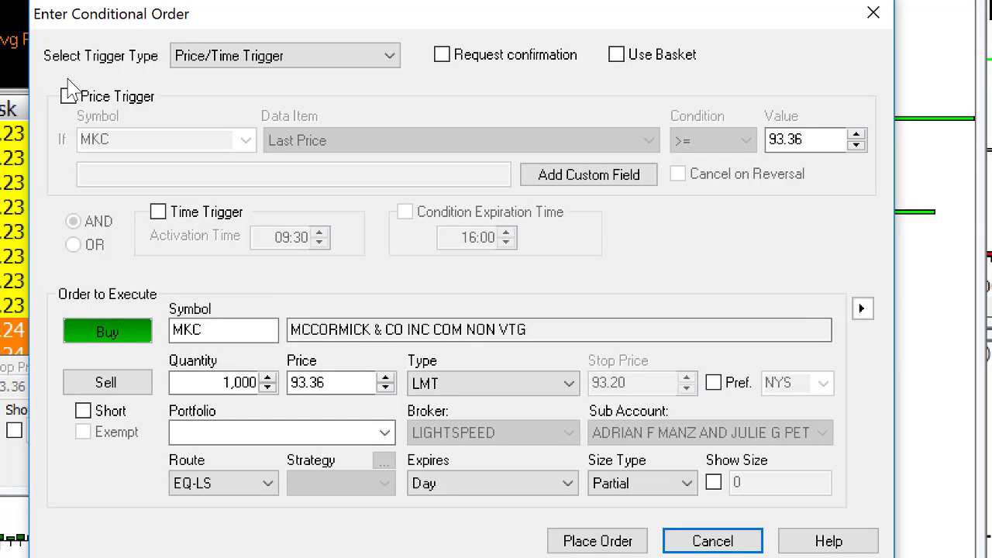
Trigger the new buy from the short entry, adjusting volume and deleting it on failure
{"action": "left_click", "coordinate": [266, 60]}
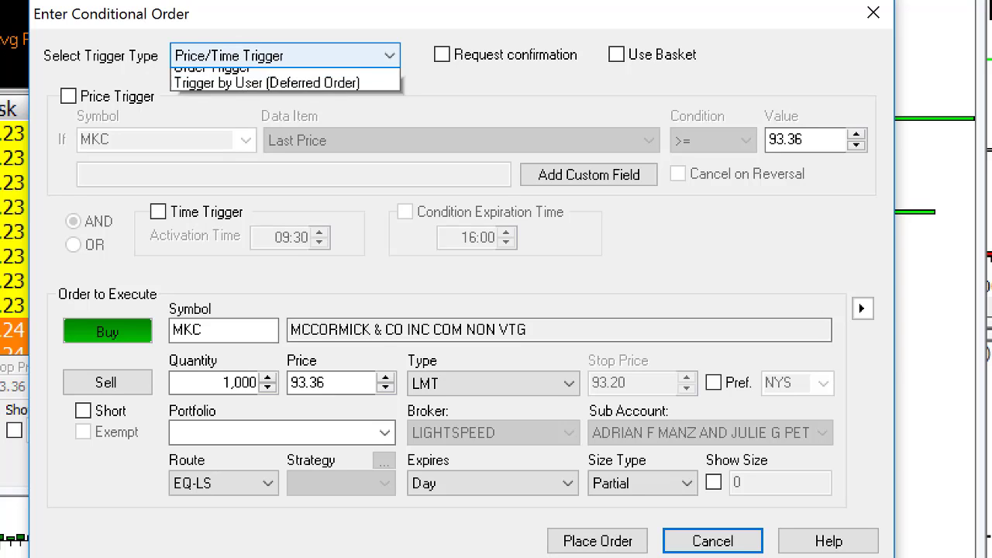
{"action": "left_click", "coordinate": [217, 94]}
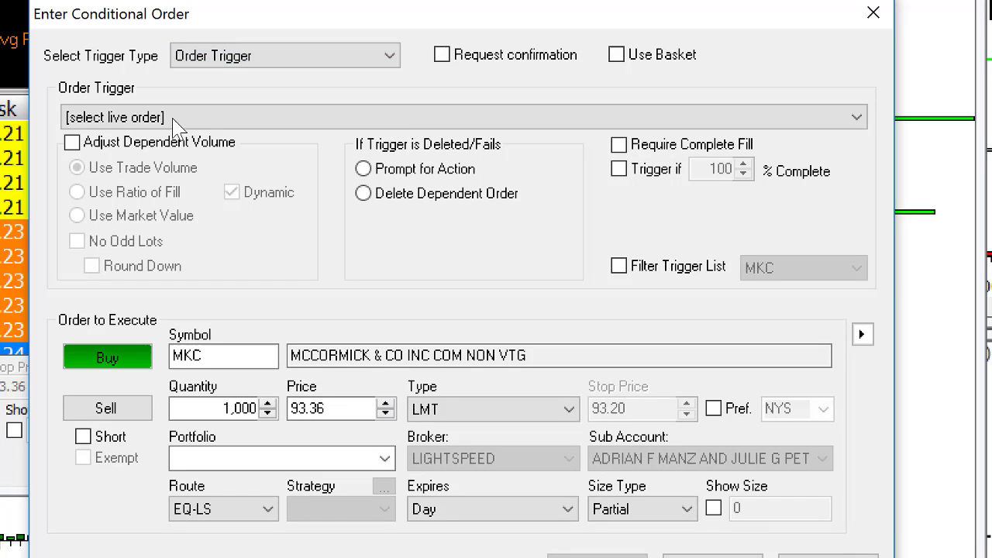
{"action": "left_click", "coordinate": [175, 118]}
{"action": "left_click", "coordinate": [168, 130]}
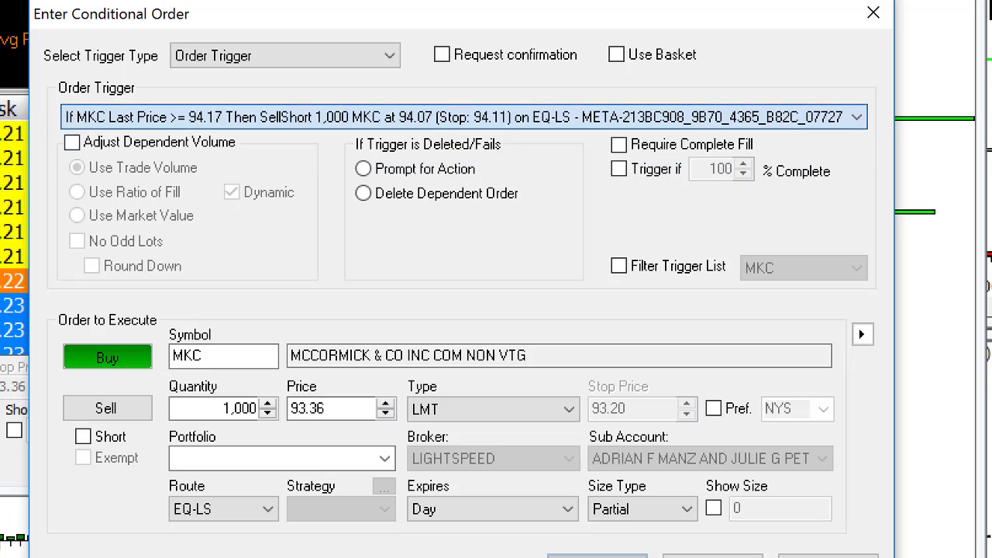
{"action": "left_click", "coordinate": [77, 143]}
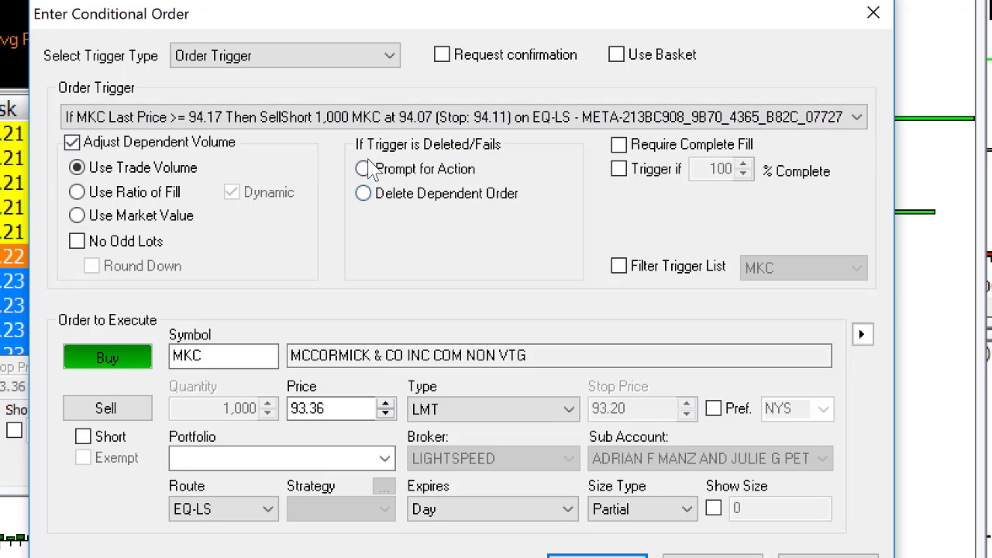
{"action": "left_click", "coordinate": [362, 193]}
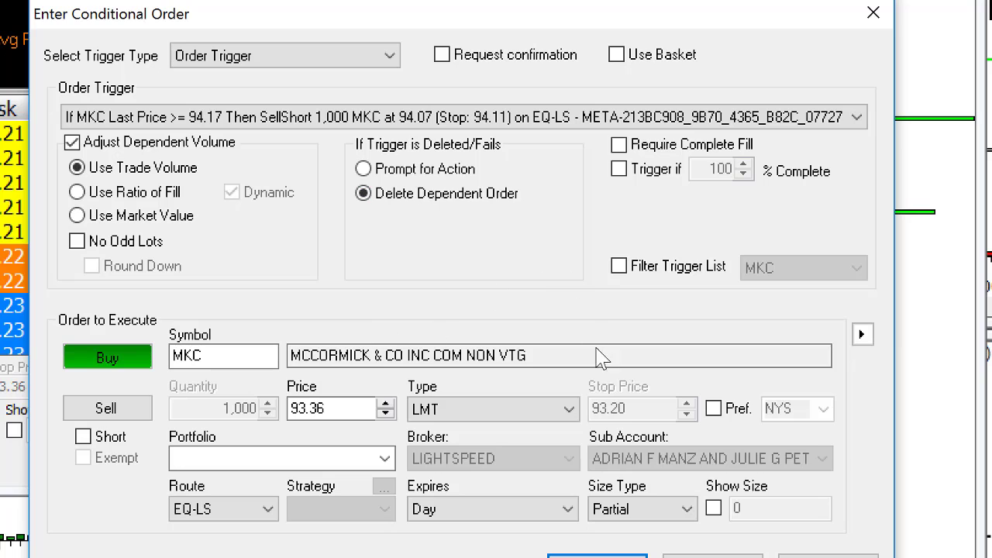
Set the buy as a stop-limit with stop 93.76 and limit 93.81
{"action": "left_click", "coordinate": [488, 419]}
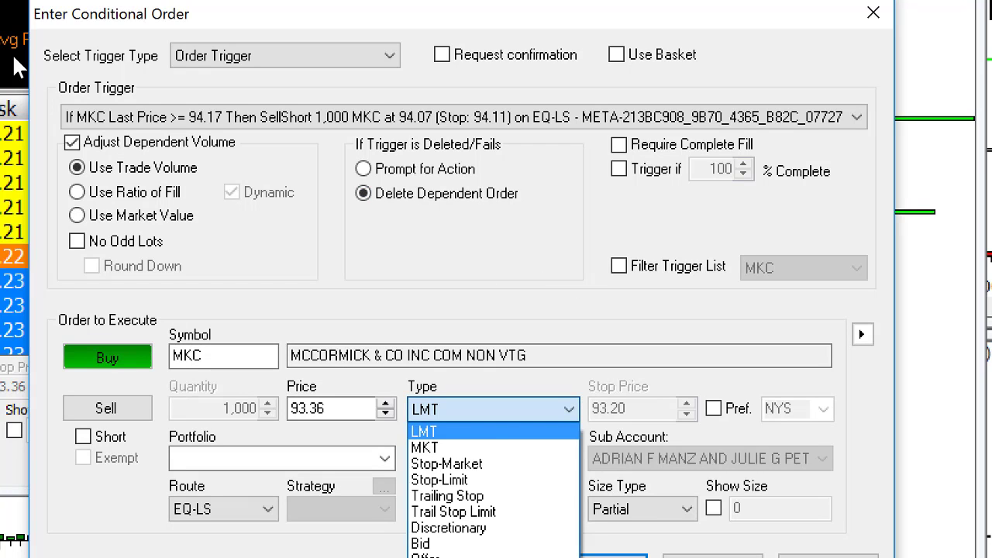
{"action": "left_click", "coordinate": [464, 481]}
{"action": "left_click_drag", "start_coordinate": [625, 409], "coordinate": [62, 70]}
{"action": "type", "text": "9"}
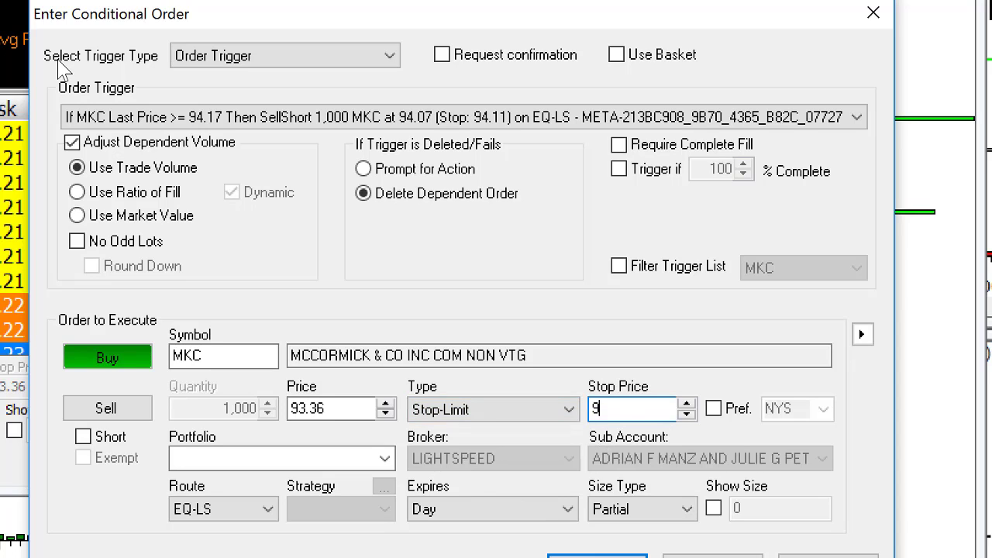
{"action": "type", "text": "3.76"}
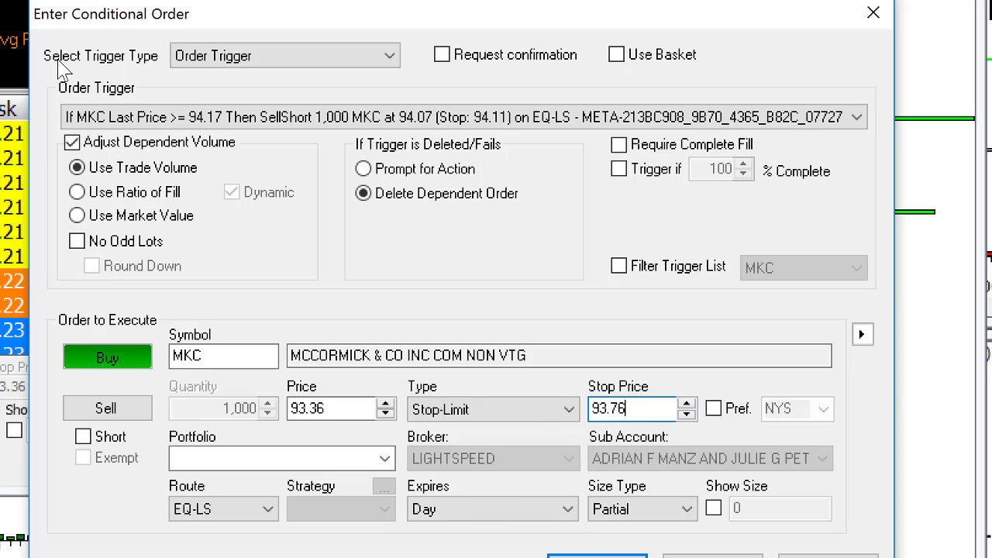
{"action": "left_click_drag", "start_coordinate": [350, 419], "coordinate": [222, 392]}
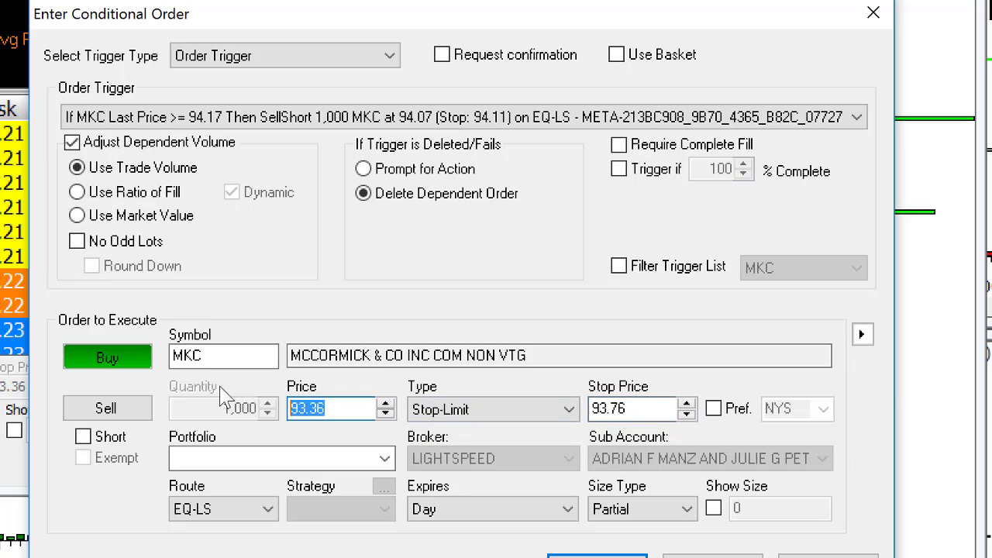
{"action": "type", "text": "93"}
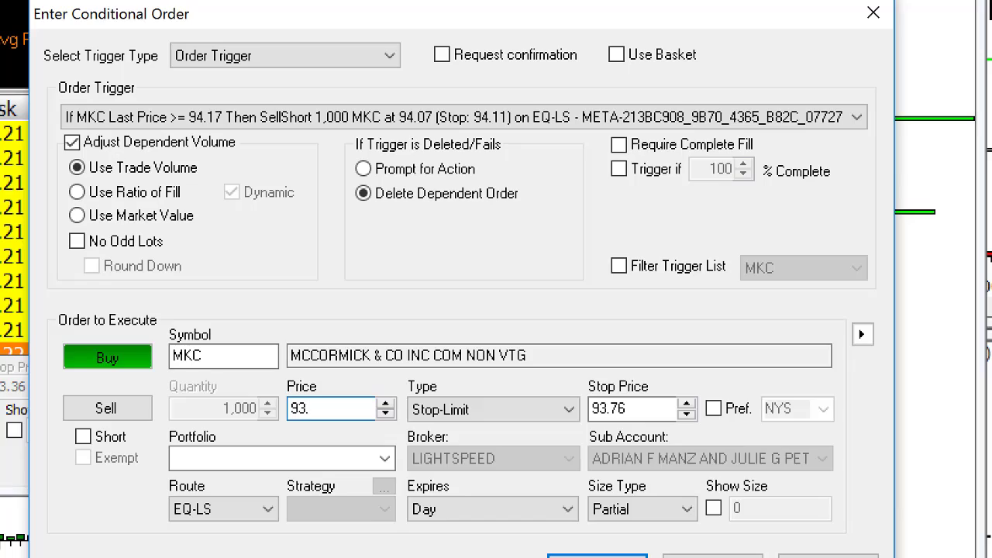
{"action": "type", "text": ".81"}
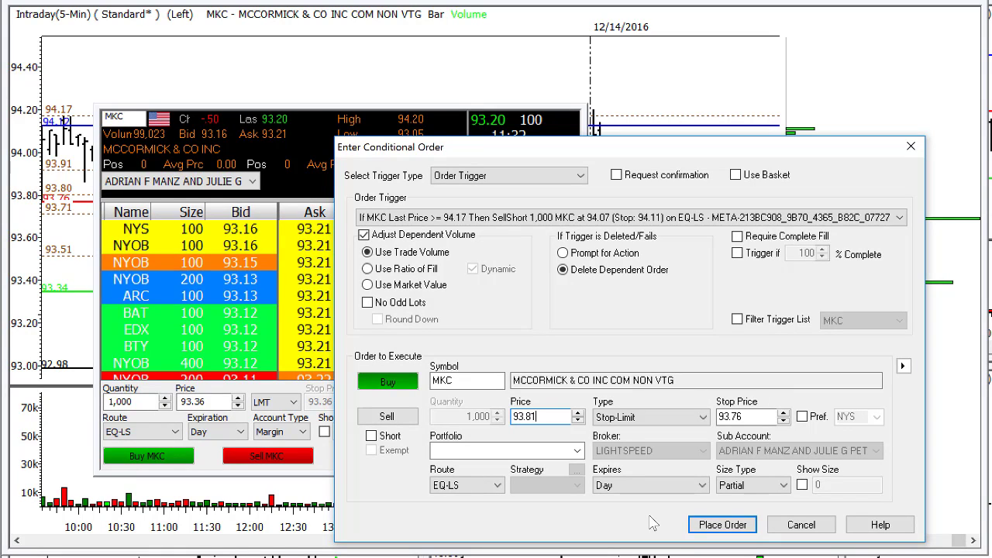
Place the MKC stop-limit profit-target buy at stop 93.76, limit 93.81
{"action": "left_click", "coordinate": [706, 525]}
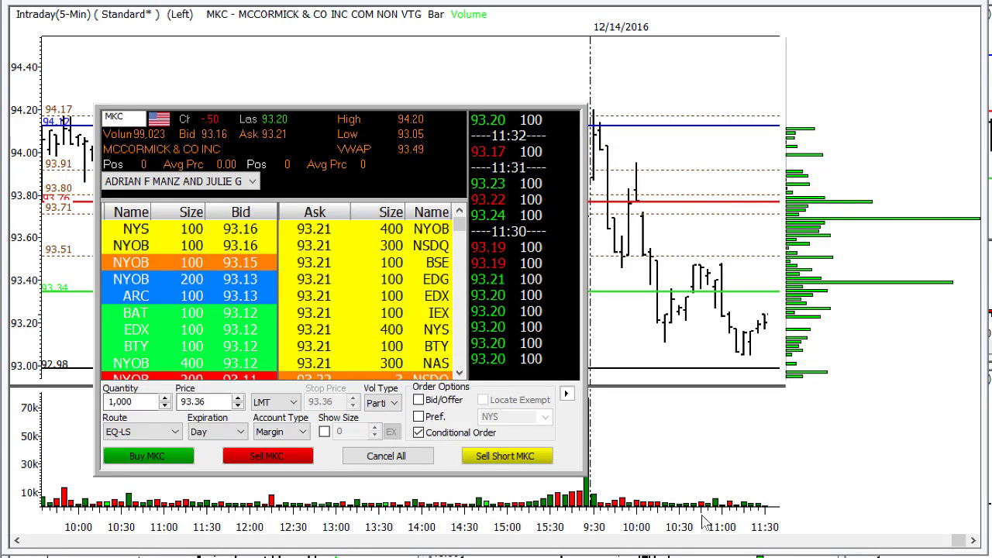